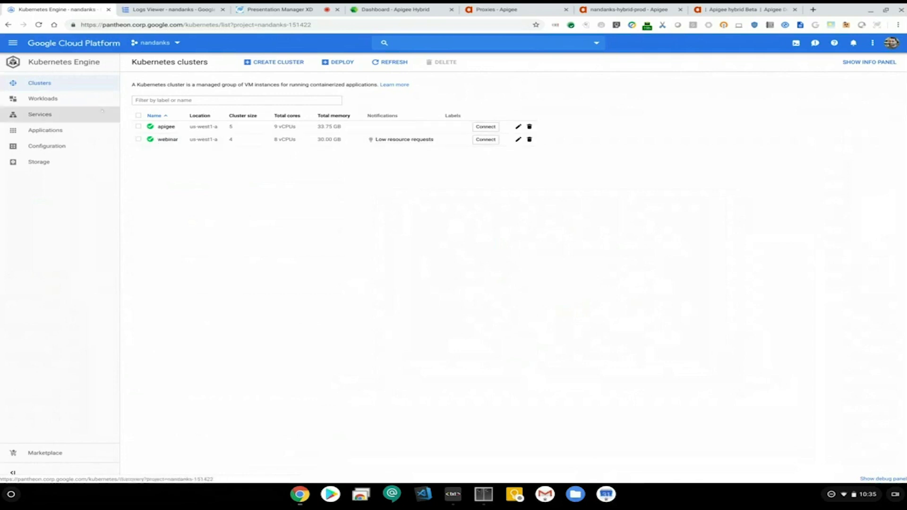
# View the Kubernetes workloads, and open the details of the webinar cluster
pyautogui.click(85, 100)
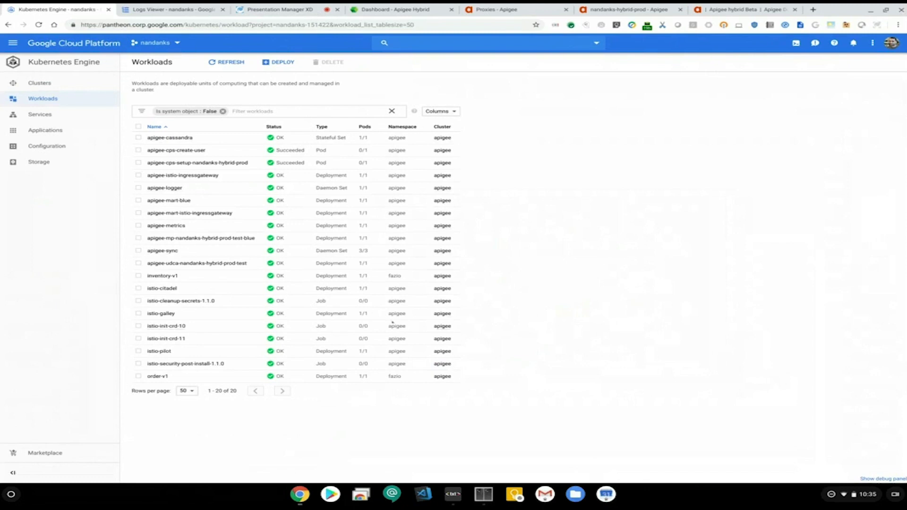
pyautogui.click(41, 83)
pyautogui.click(166, 138)
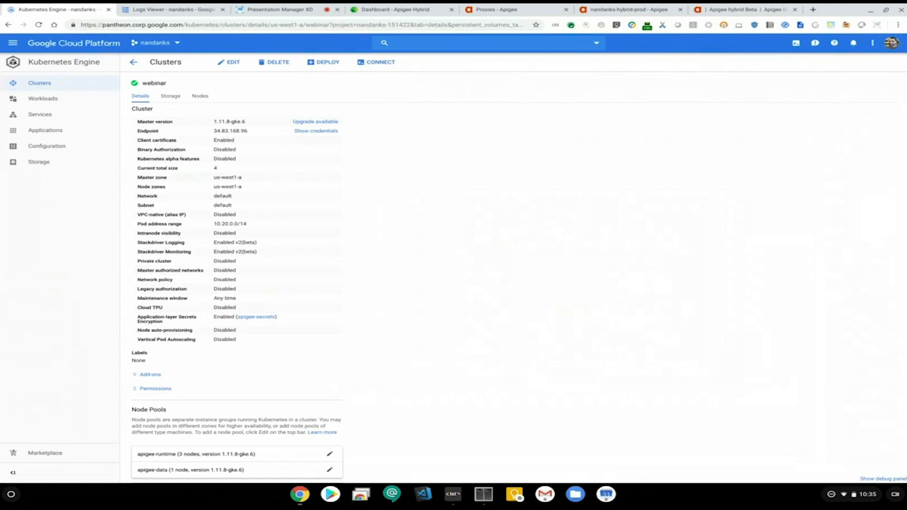
# Enlarge the page to 150% and examine the webinar cluster's configuration details
pyautogui.scroll(-1, 236, 274)
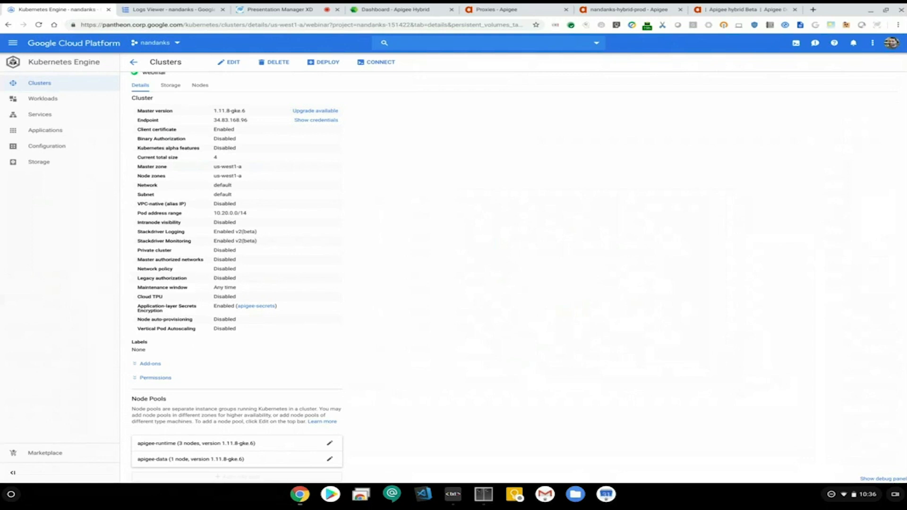
pyautogui.hotkey('ctrl', '+')
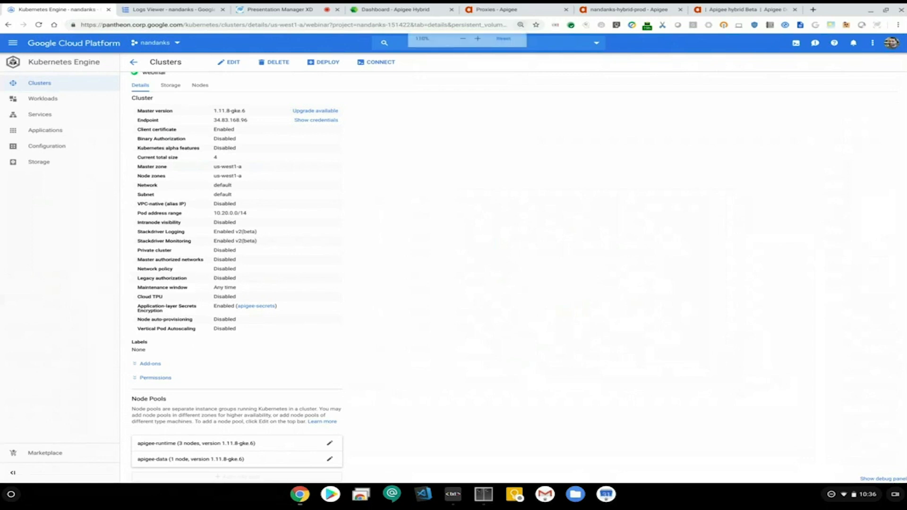
pyautogui.hotkey('ctrl', '+')
pyautogui.hotkey('ctrl', '+')
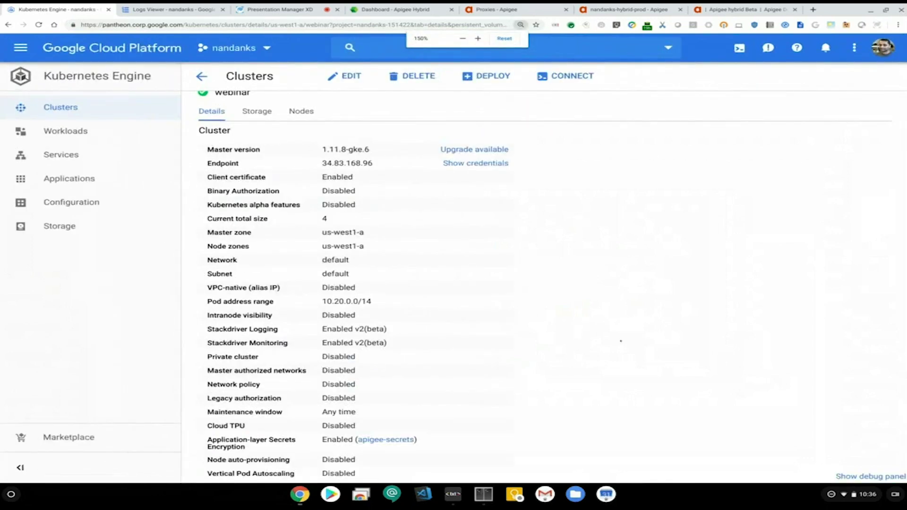
pyautogui.scroll(-5, 355, 284)
pyautogui.scroll(4, 354, 284)
pyautogui.scroll(-1, 354, 284)
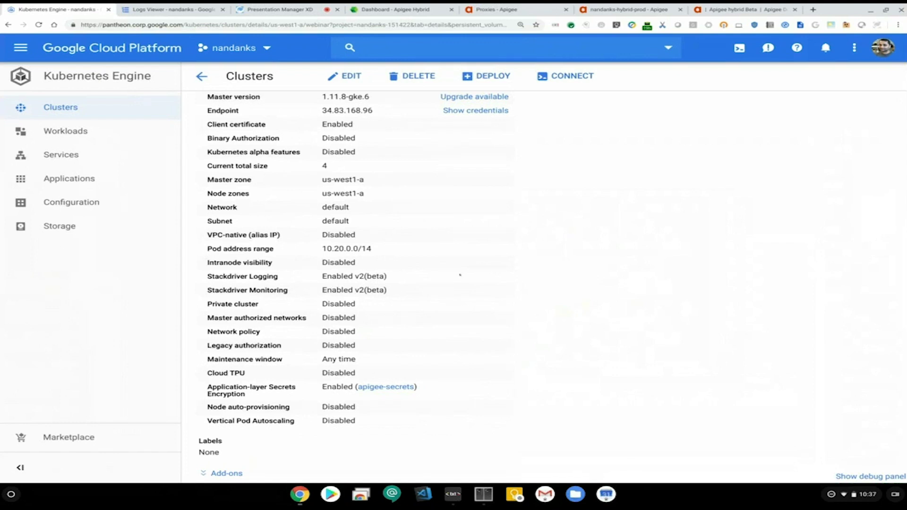
pyautogui.scroll(2, 460, 275)
pyautogui.scroll(-1, 460, 275)
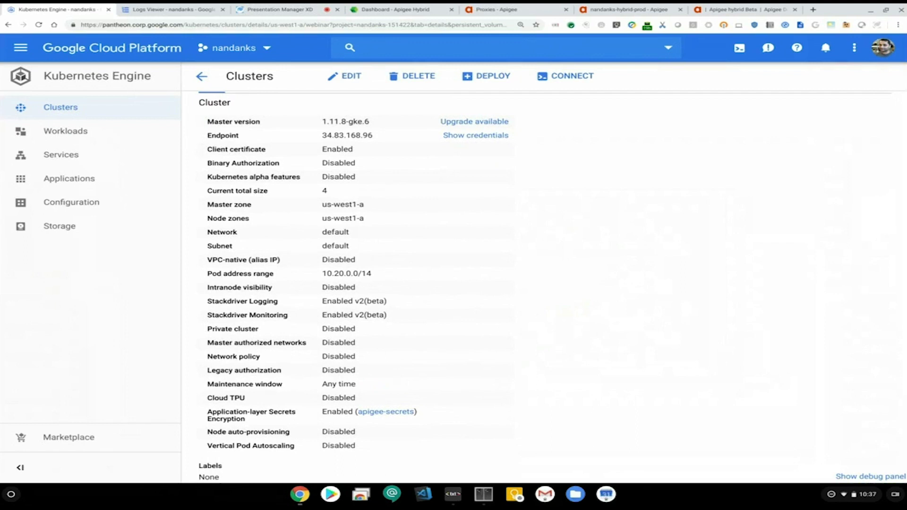
# Show overrides.yaml in the text editor, and list the apigee-hybrid folder in the terminal with ls -ltr
pyautogui.click(453, 493)
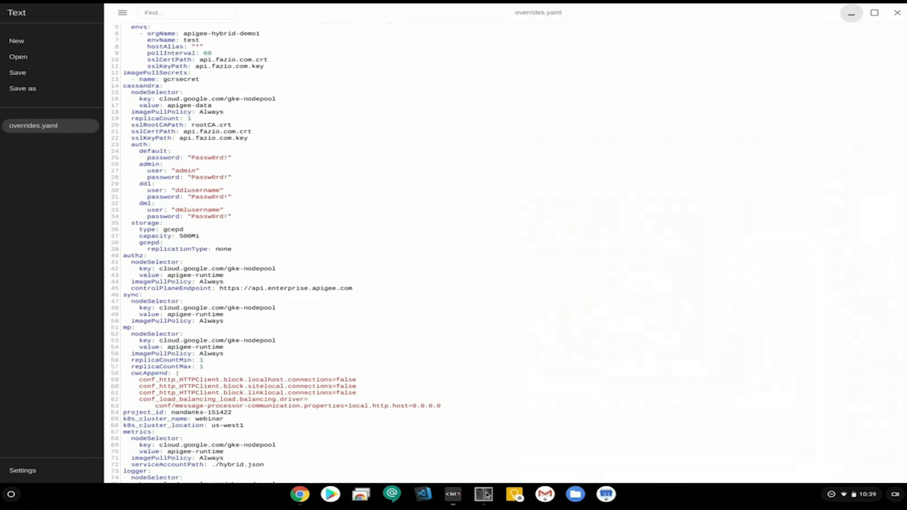
pyautogui.click(487, 495)
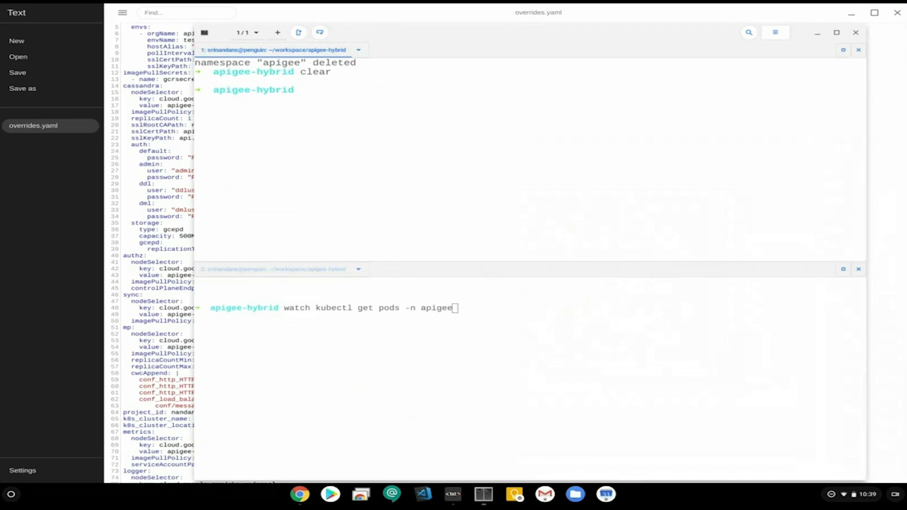
pyautogui.write('ls -ltr')
pyautogui.press('Return')
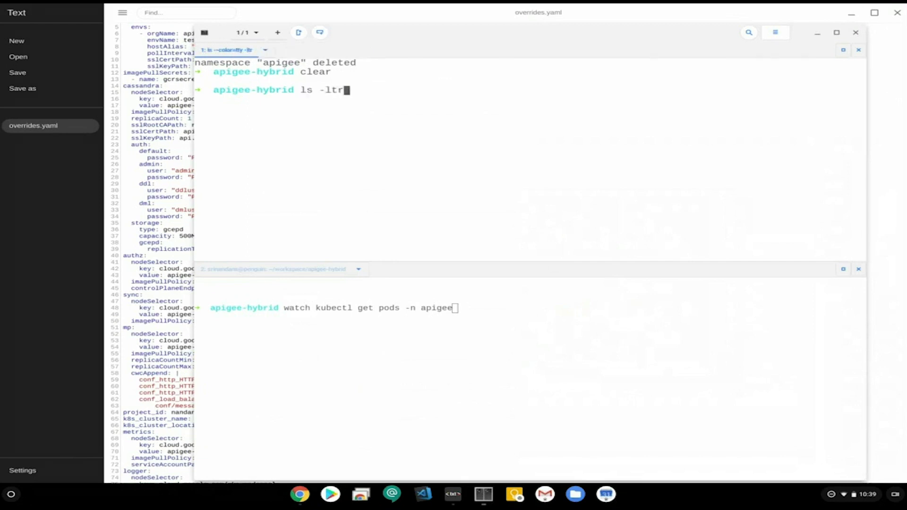
pyautogui.doubleClick(565, 136)
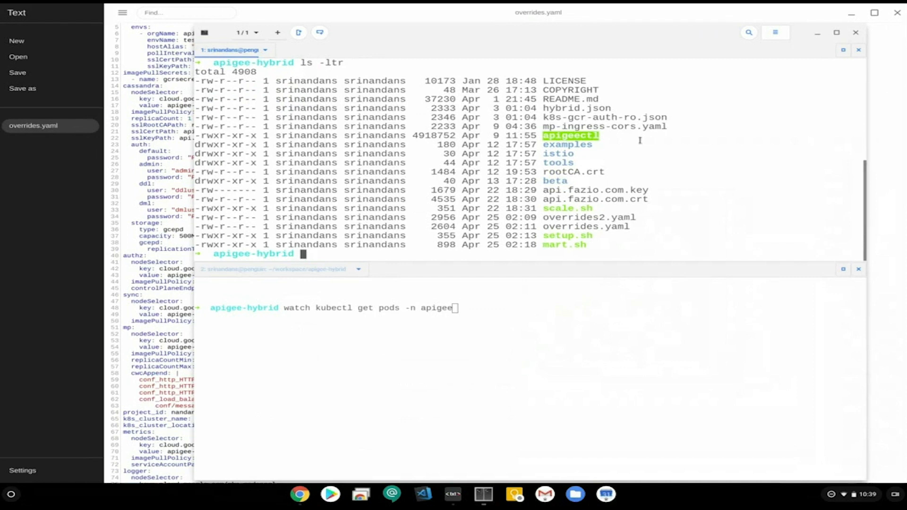
pyautogui.click(640, 141)
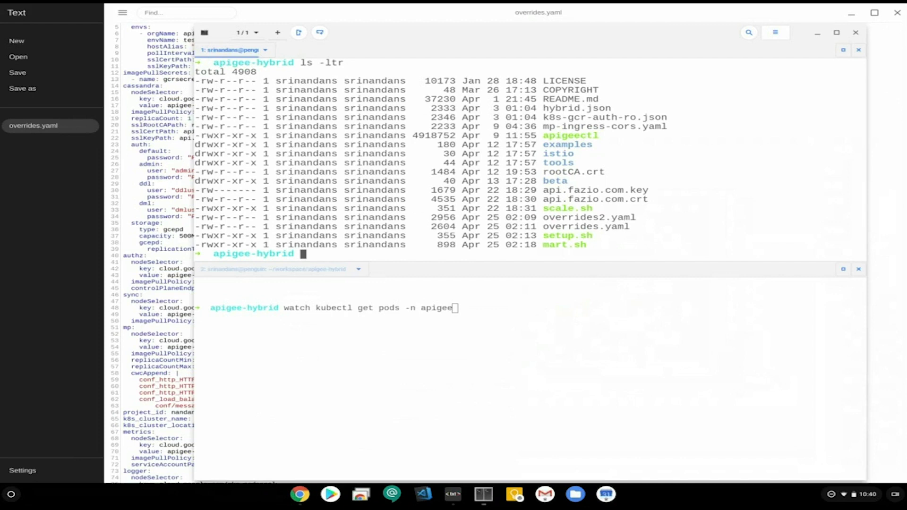
# Go into the beta folder and its templates subfolder, listing the contents of each with ls -ltr
pyautogui.write('cd beta')
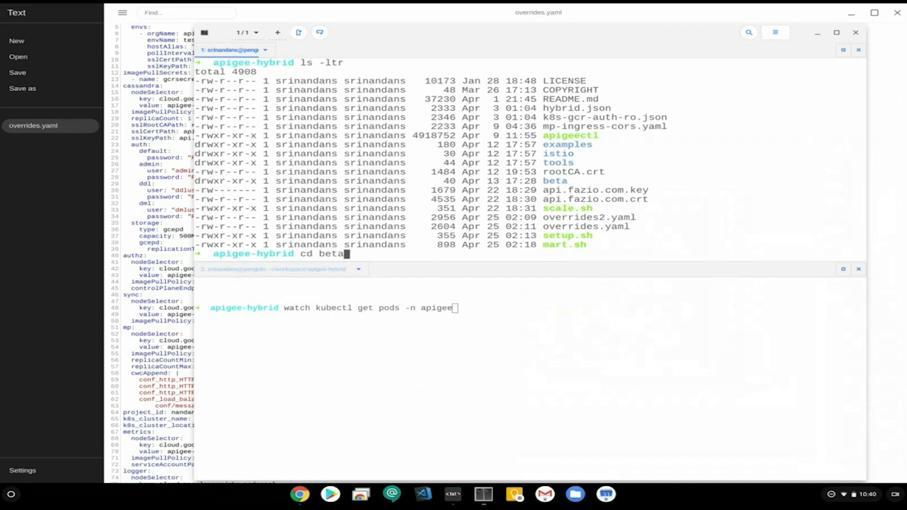
pyautogui.press('Return')
pyautogui.write('ls -ltr')
pyautogui.press('Return')
pyautogui.write('cd templates/')
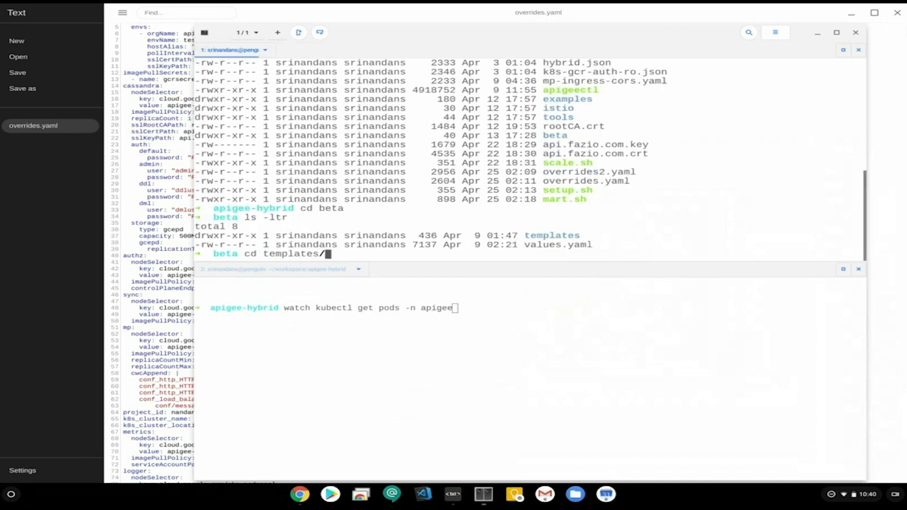
pyautogui.press('Return')
pyautogui.write('ls -ltr')
pyautogui.press('Return')
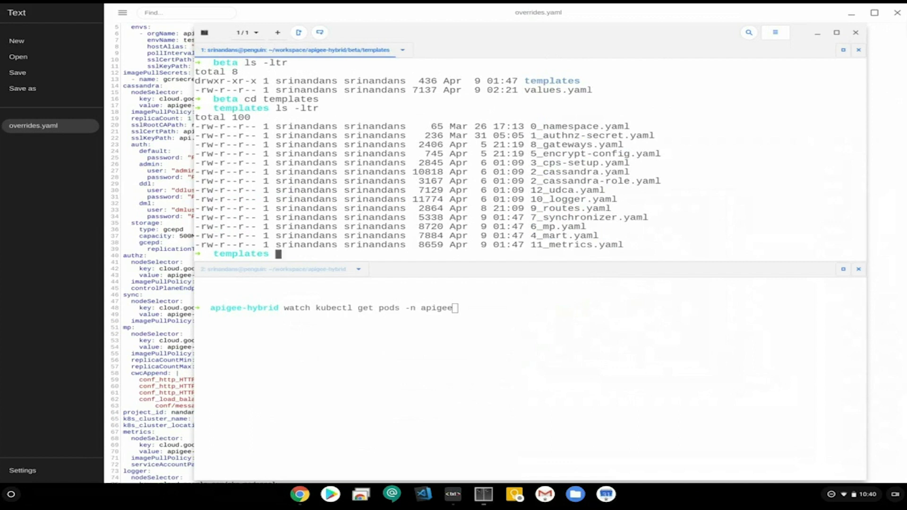
# Return to the apigee-hybrid folder and display the setup.sh script with cat piped through more
pyautogui.write('cd ../..')
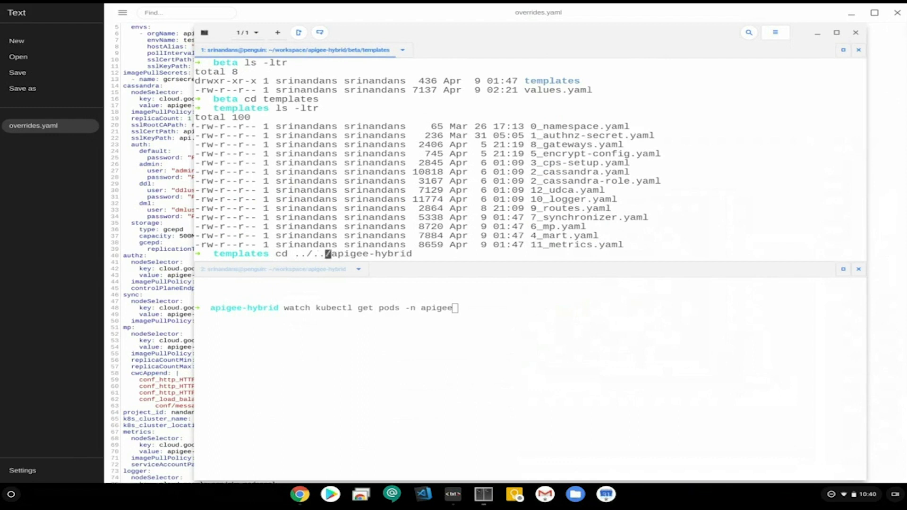
pyautogui.press('Return')
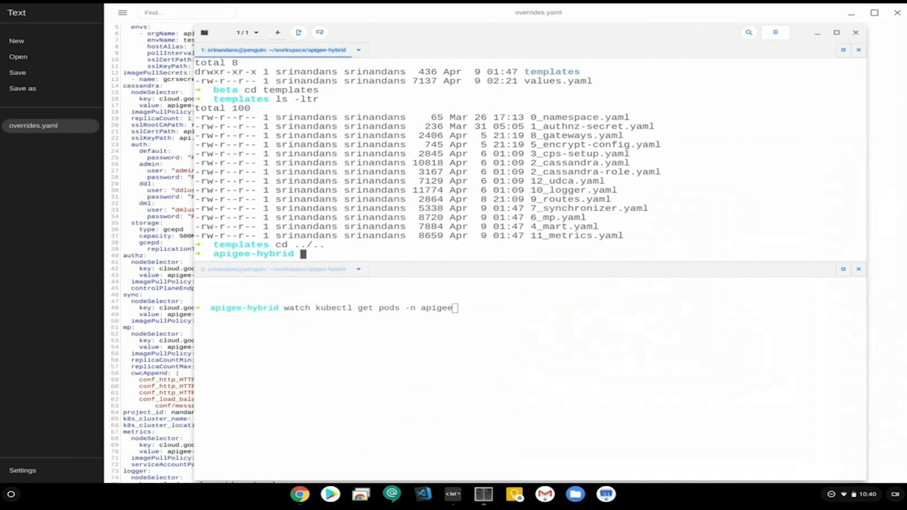
pyautogui.write('cat setq')
pyautogui.press('BackSpace')
pyautogui.write('u')
pyautogui.press('Right')
pyautogui.write('| more')
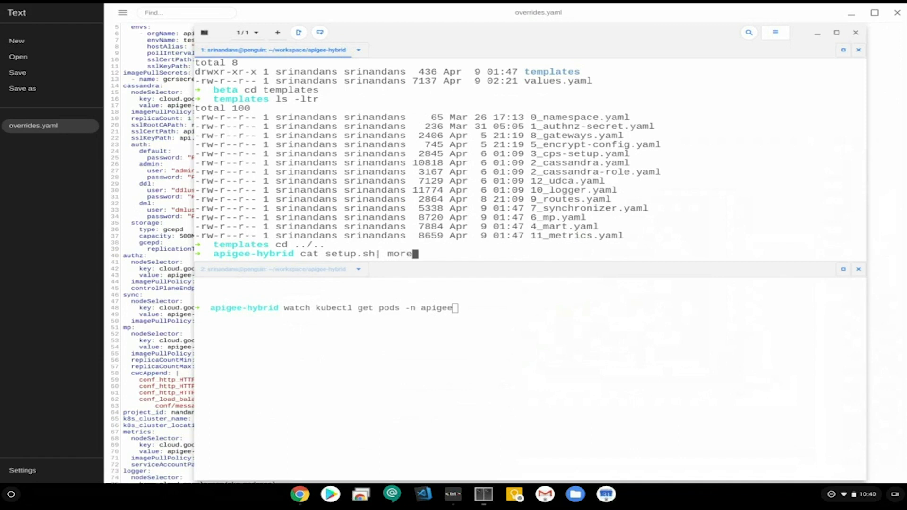
pyautogui.press('Return')
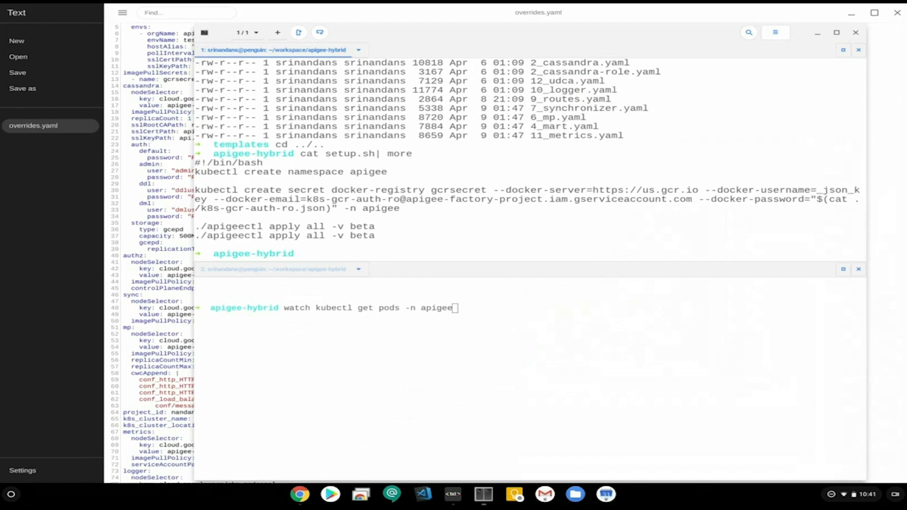
# Clear the terminal and run the ./setup.sh installation script
pyautogui.write('clear')
pyautogui.press('Return')
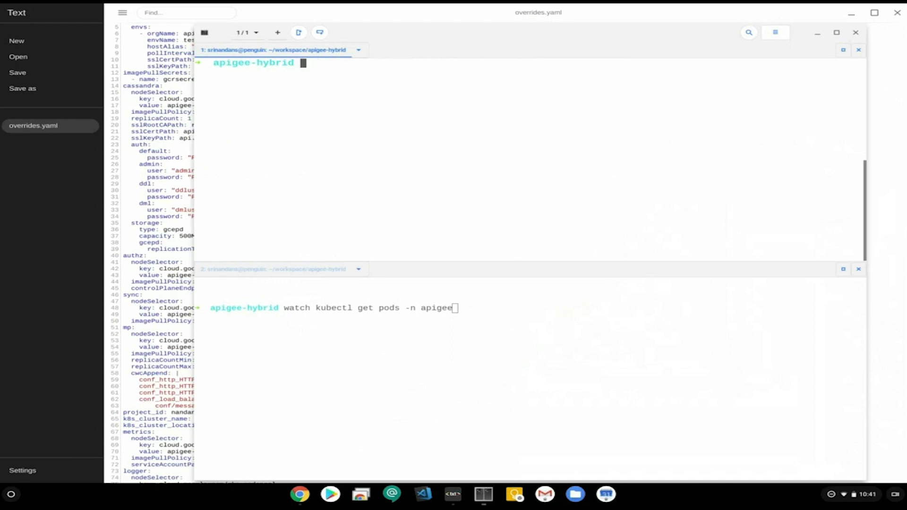
pyautogui.write('./setup.sh')
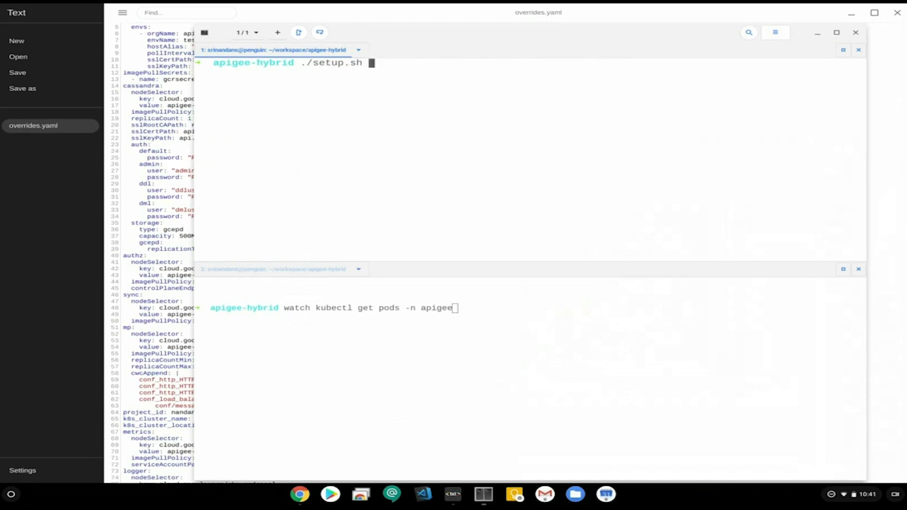
pyautogui.press('Return')
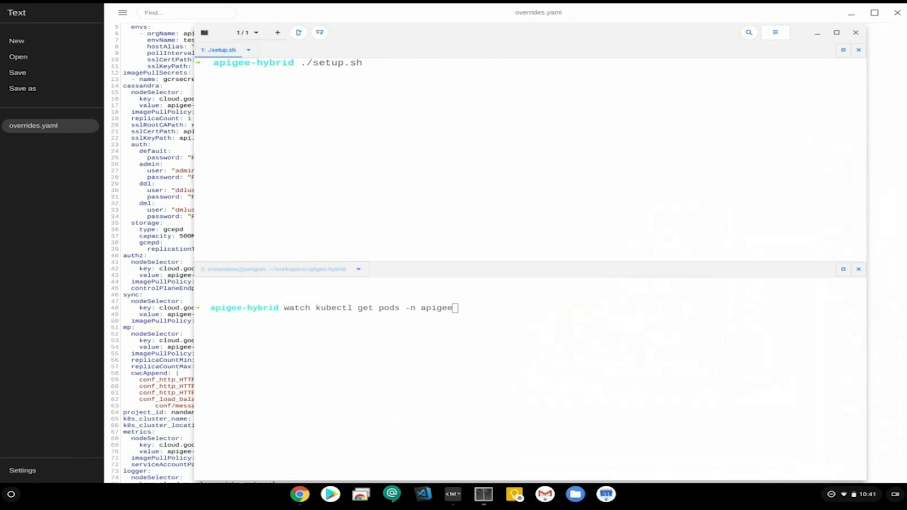
# Run the prepared command watch kubectl get pods -n apigee in the second terminal and check the apigee-mp pod
pyautogui.press('Return')
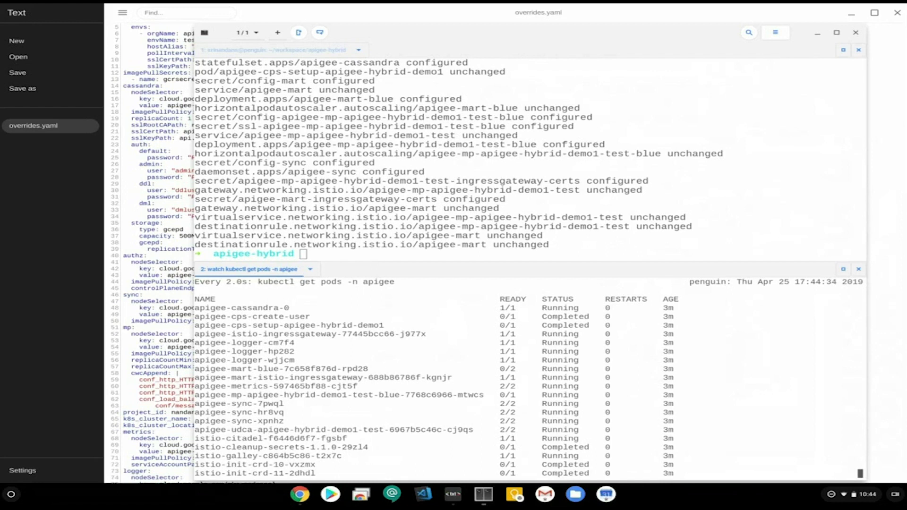
pyautogui.click(589, 239)
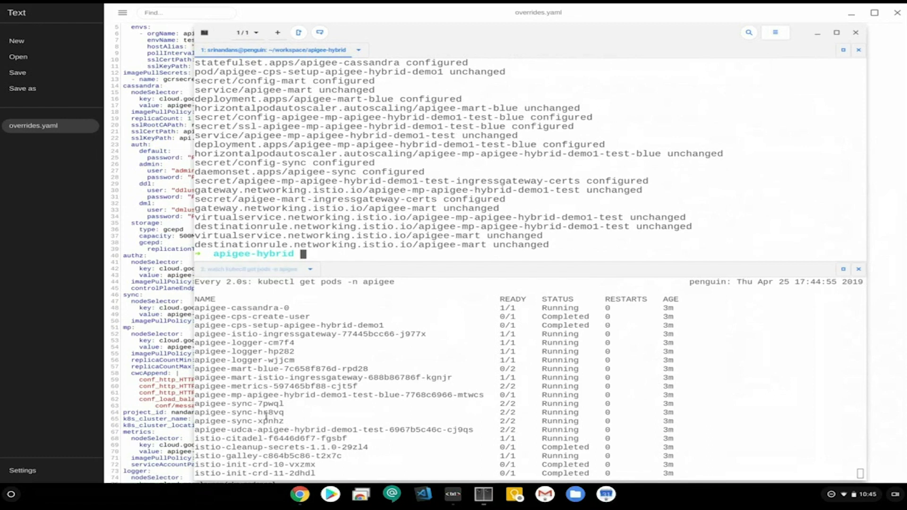
pyautogui.moveTo(231, 395); pyautogui.dragTo(392, 395)
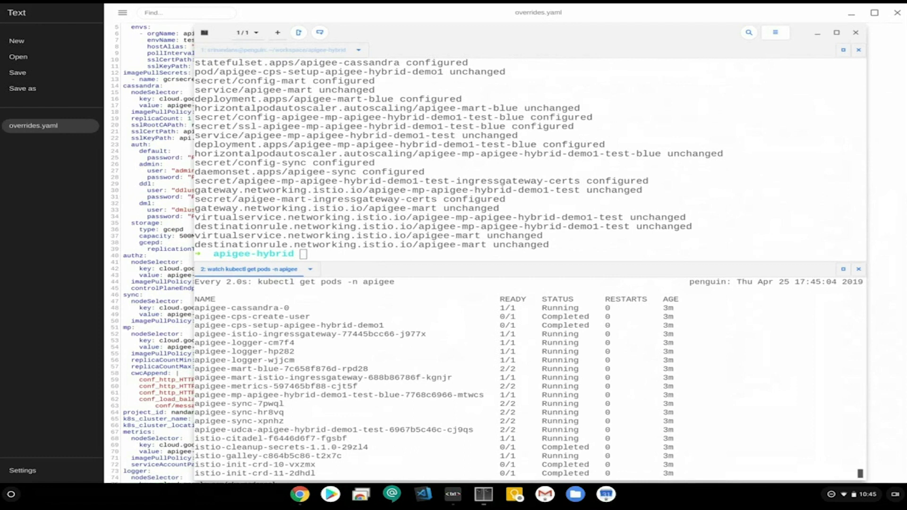
# Switch to Chrome, open the Kubernetes services list and filter it by Cluster: webinar
pyautogui.click(295, 500)
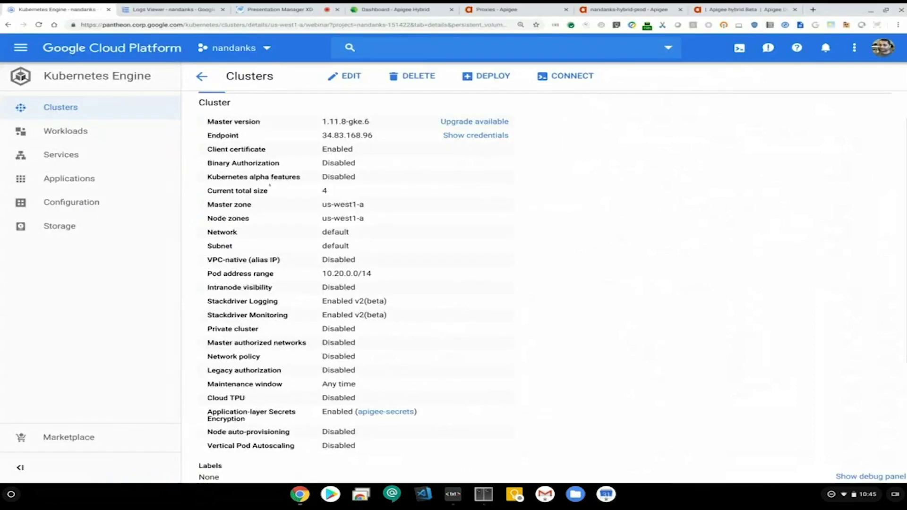
pyautogui.click(94, 161)
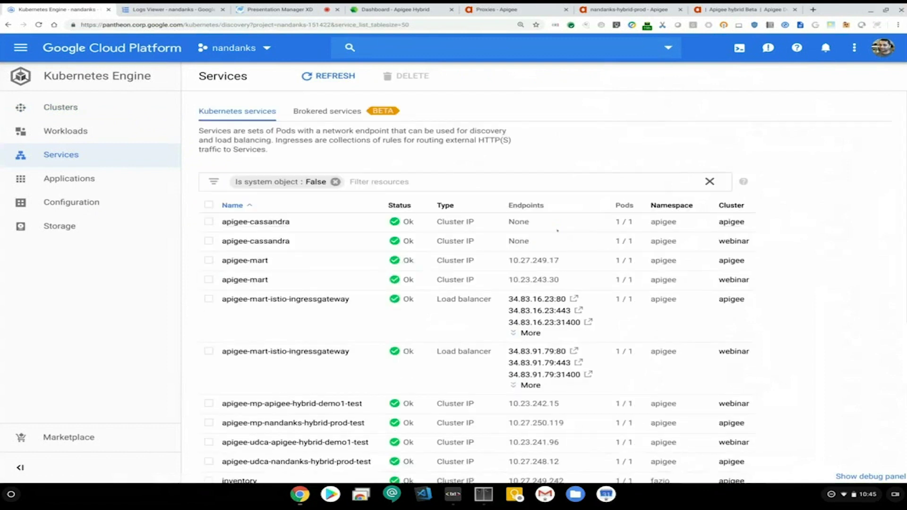
pyautogui.scroll(-3, 570, 246)
pyautogui.scroll(3, 425, 141)
pyautogui.click(378, 181)
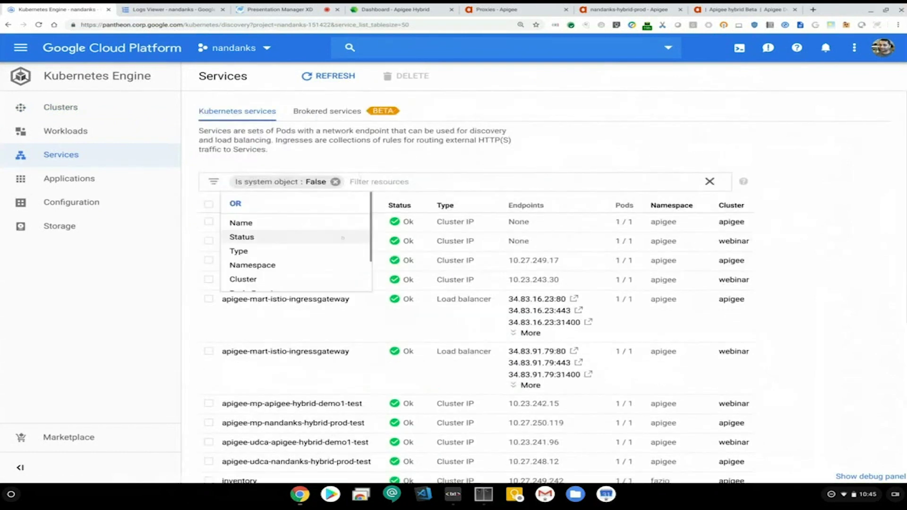
pyautogui.click(333, 280)
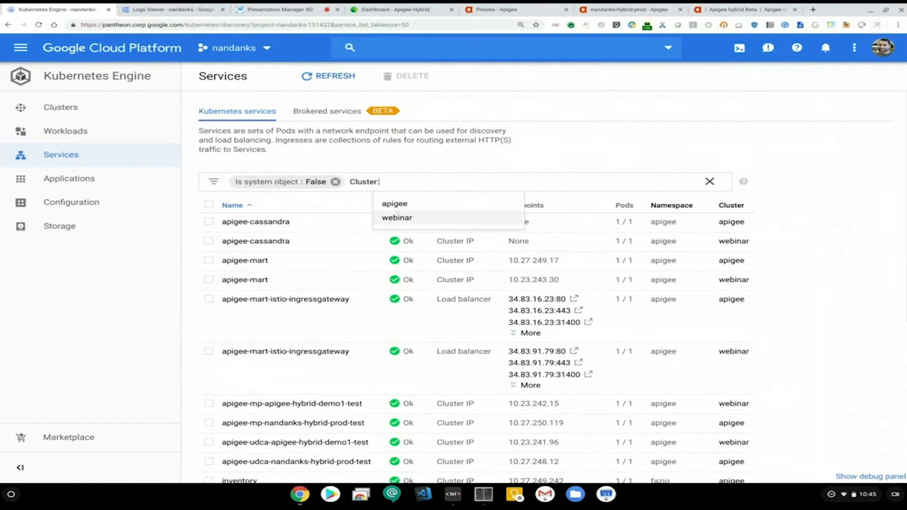
pyautogui.press('Return')
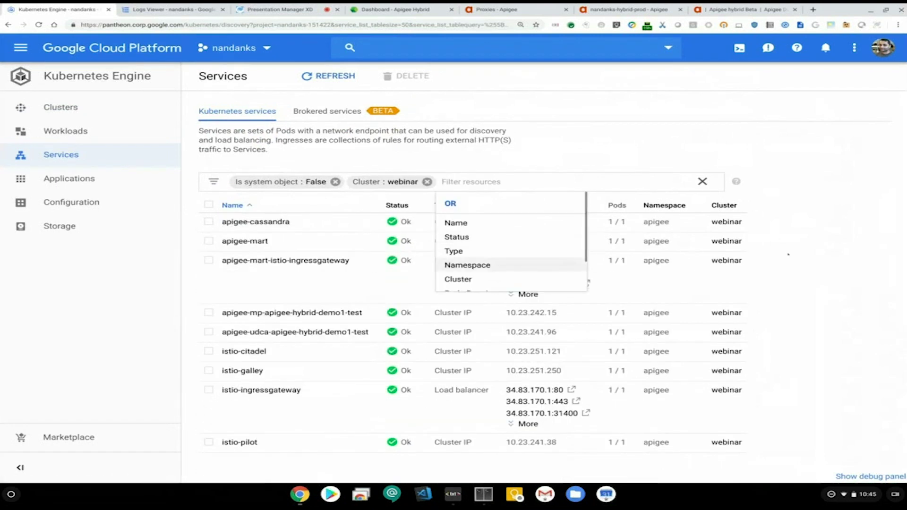
pyautogui.press('Escape')
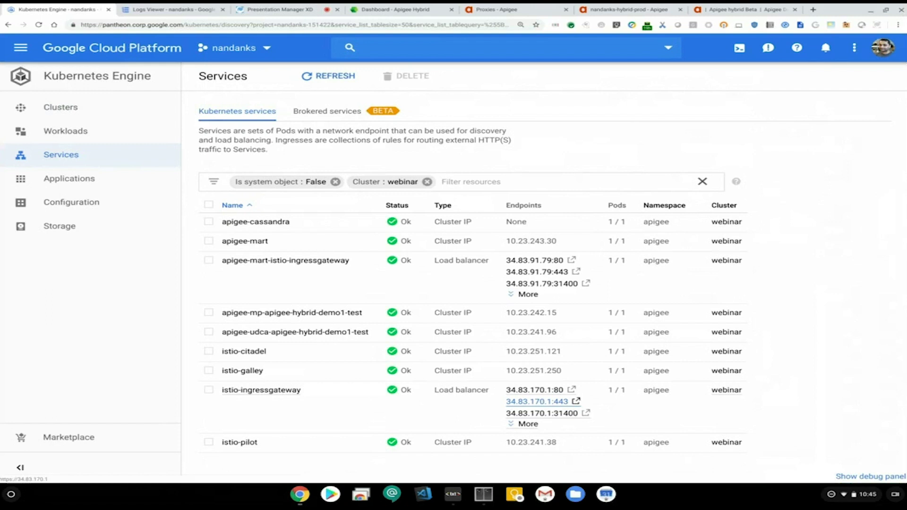
# Copy the link address of the istio-ingressgateway service's port 443 endpoint
pyautogui.rightClick(535, 402)
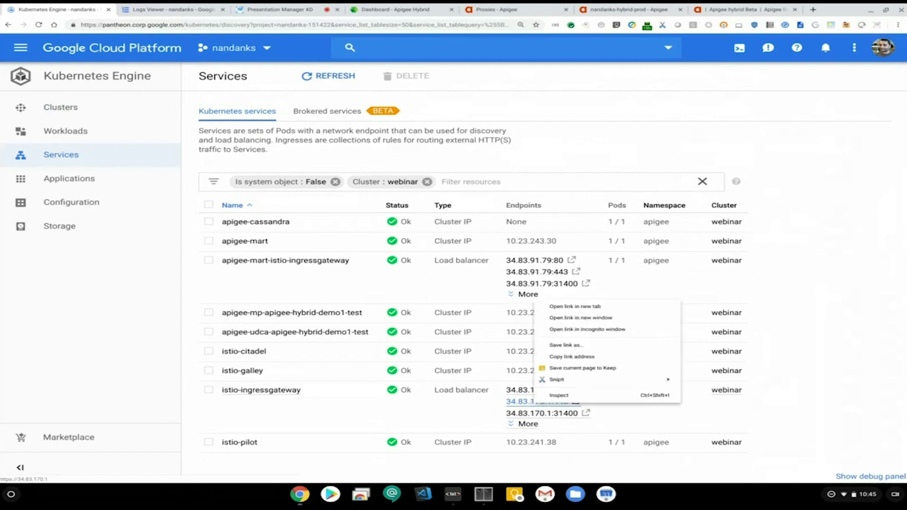
pyautogui.click(569, 358)
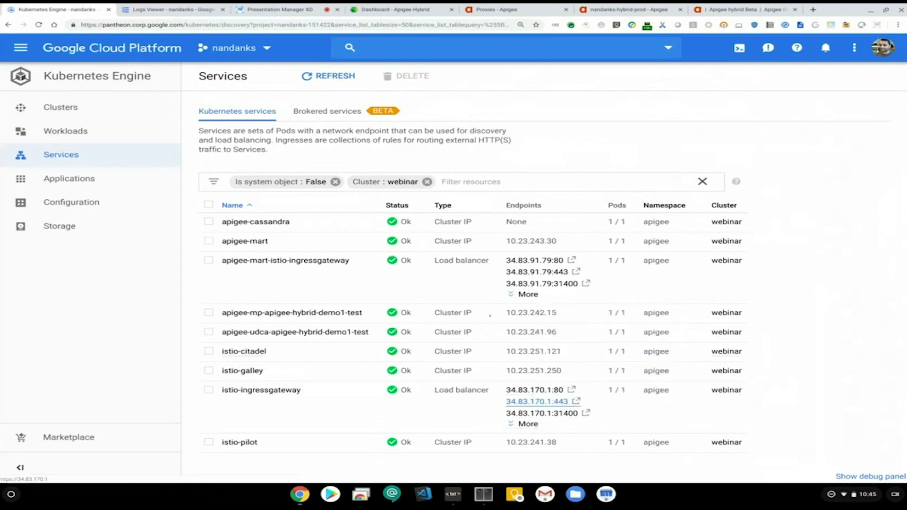
# Switch to the Apigee tab in Chrome and change the organization to apigee-hybrid-demo1
pyautogui.click(508, 10)
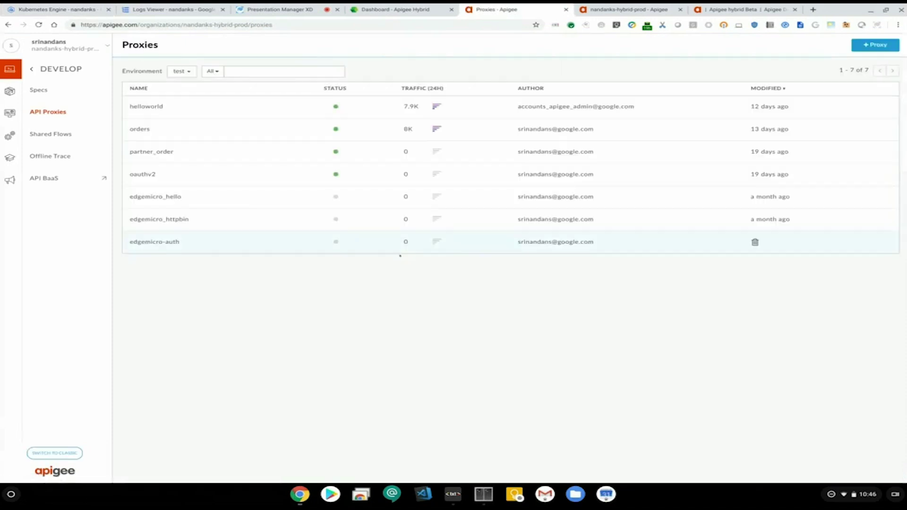
pyautogui.click(105, 45)
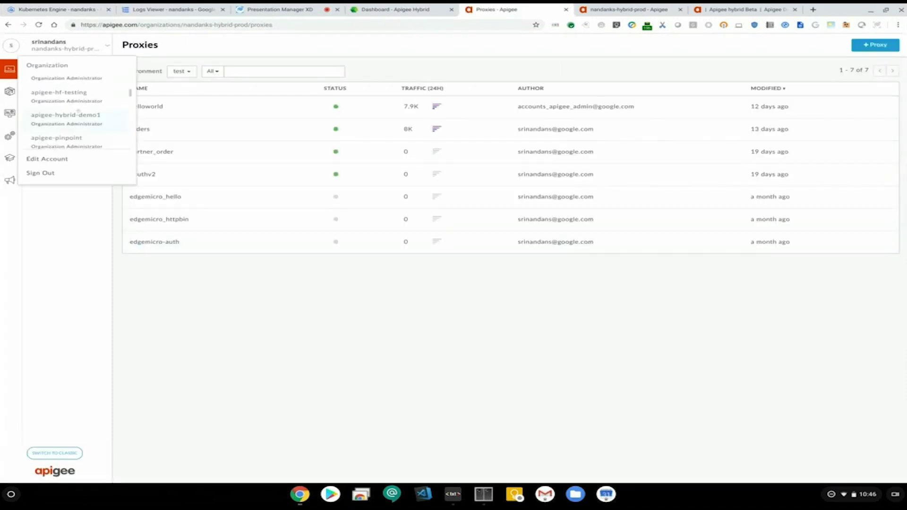
pyautogui.click(80, 116)
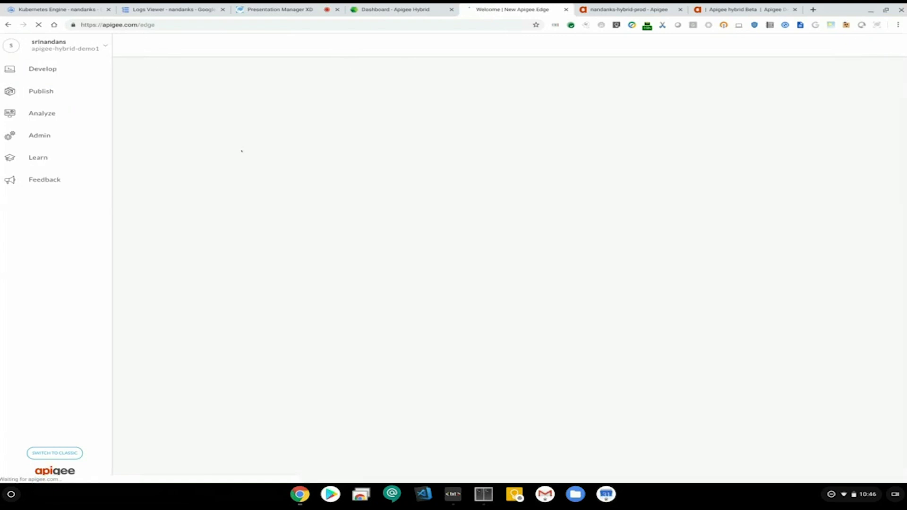
# Open the helloworld API proxy and check the runtime pod details for its test deployment
pyautogui.click(508, 170)
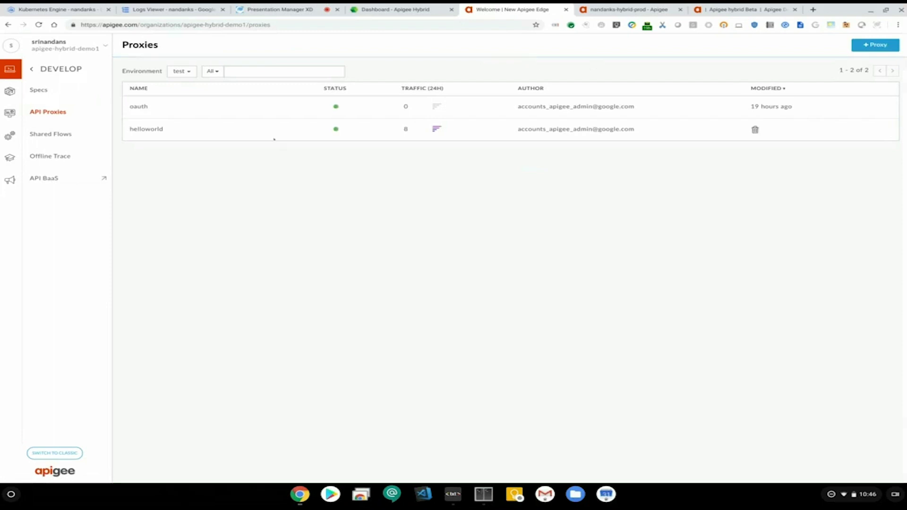
pyautogui.click(229, 132)
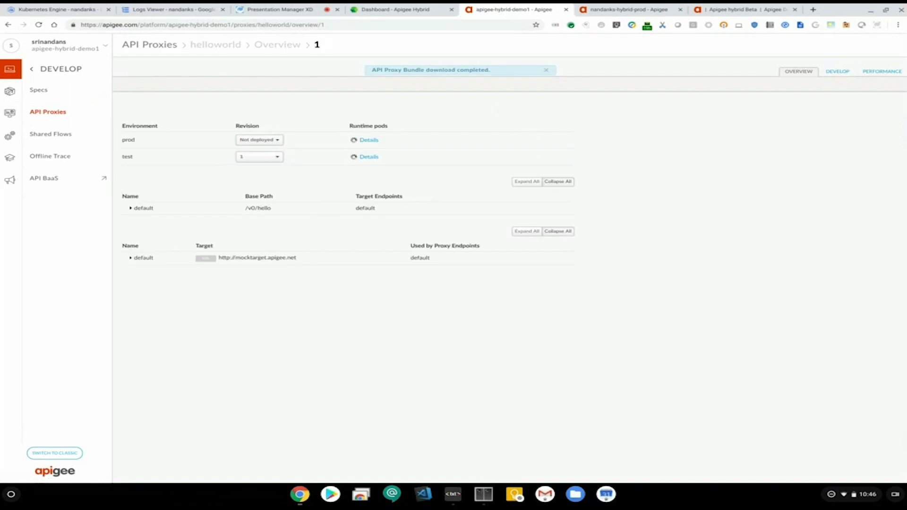
pyautogui.moveTo(354, 158)
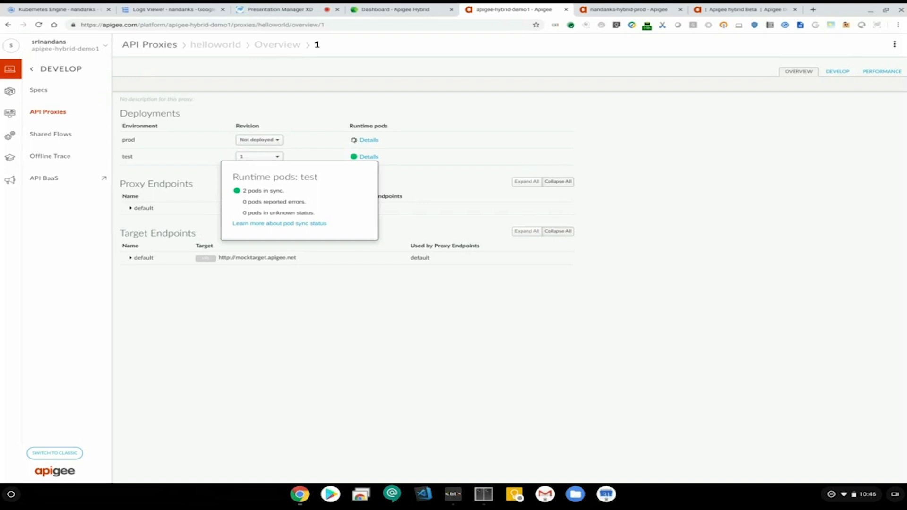
pyautogui.click(481, 497)
pyautogui.write('clear')
pyautogui.press('Return')
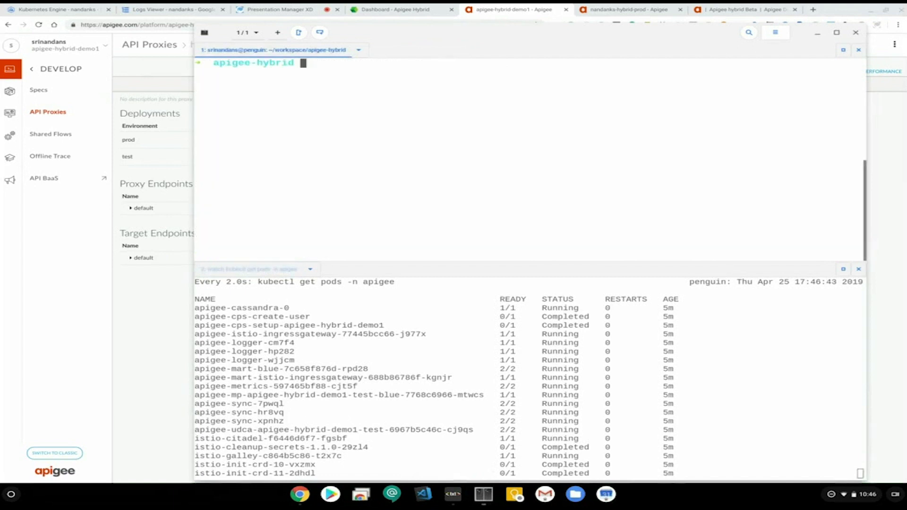
pyautogui.write('curl https://34.83.91.79/v0/hello -k')
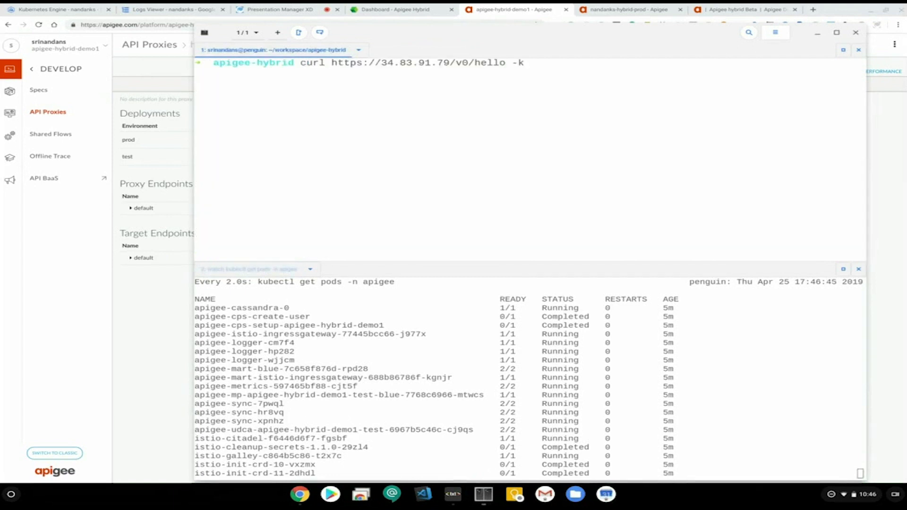
# Switch to the Kubernetes services page in Chrome and copy the link address of the istio-ingressgateway service's port 443 endpoint
pyautogui.hotkey('alt', 'Tab')
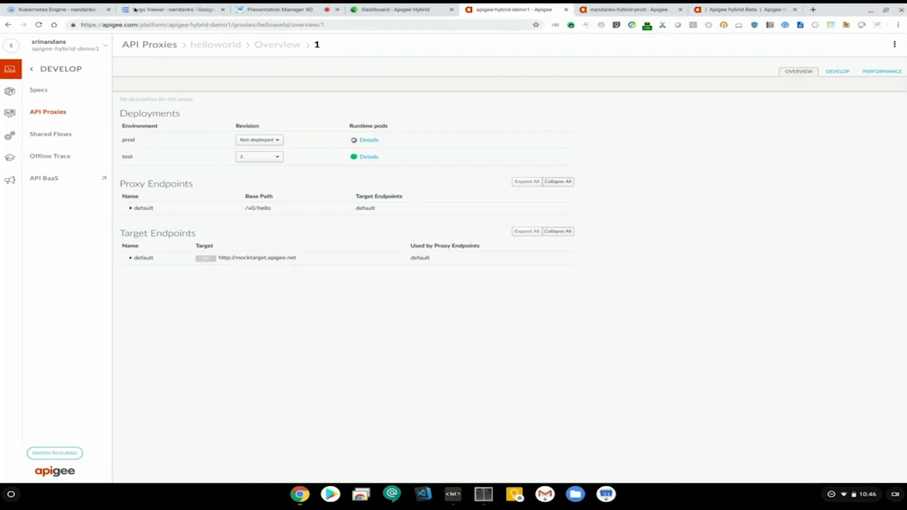
pyautogui.click(50, 5)
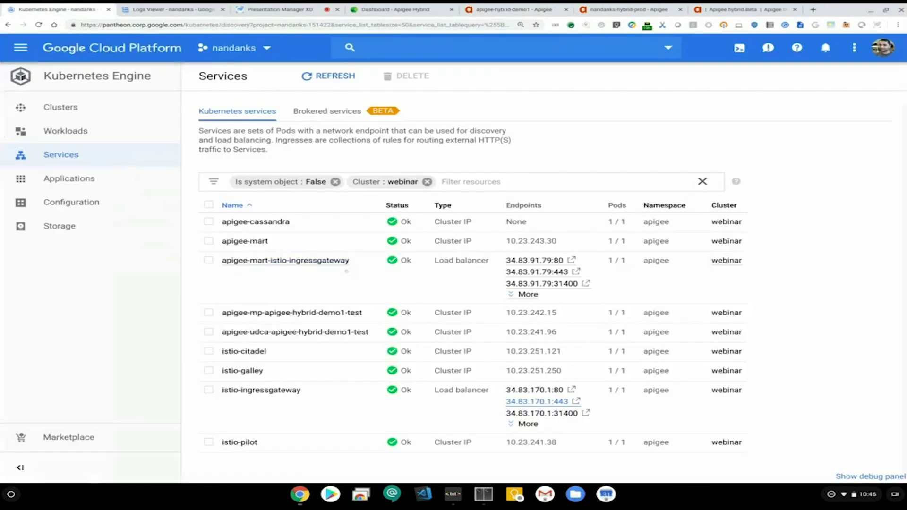
pyautogui.rightClick(551, 402)
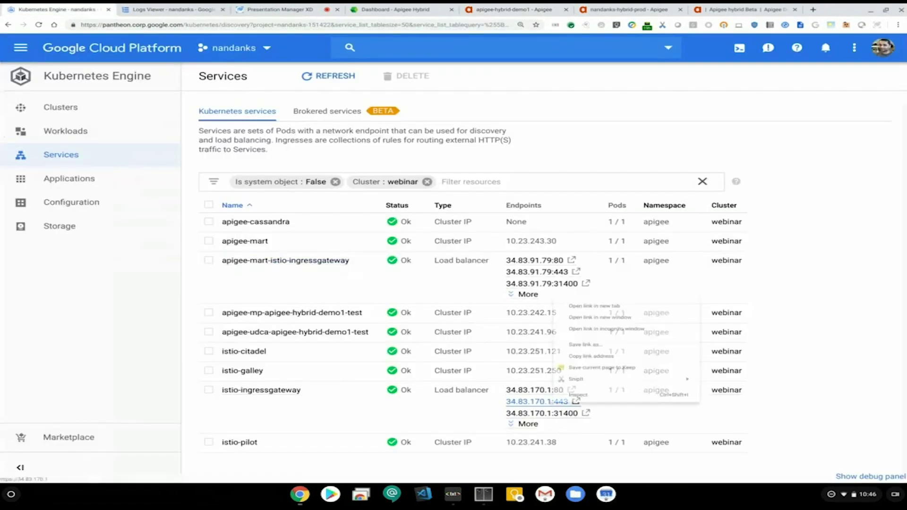
pyautogui.click(586, 355)
pyautogui.hotkey('alt', 'Tab')
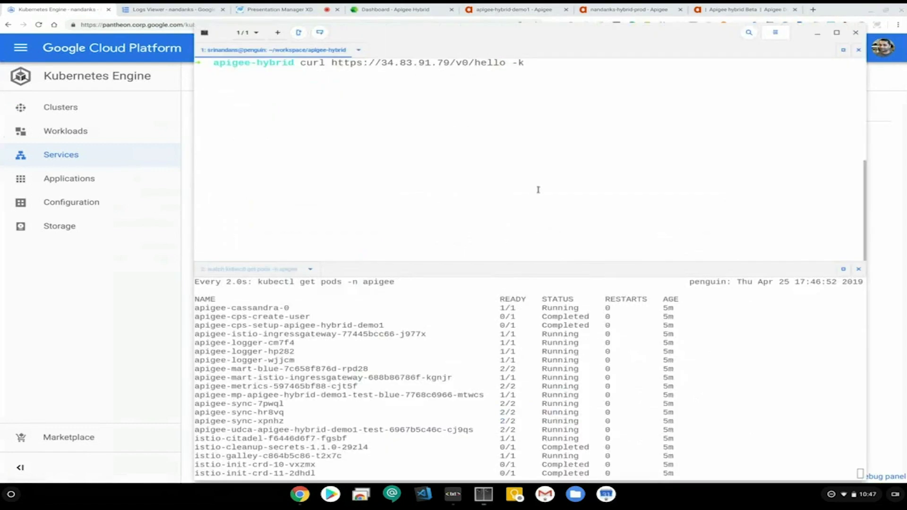
pyautogui.hotkey('ctrl', 'k')
pyautogui.hotkey('ctrl', 'shift', 'v')
pyautogui.write('v')
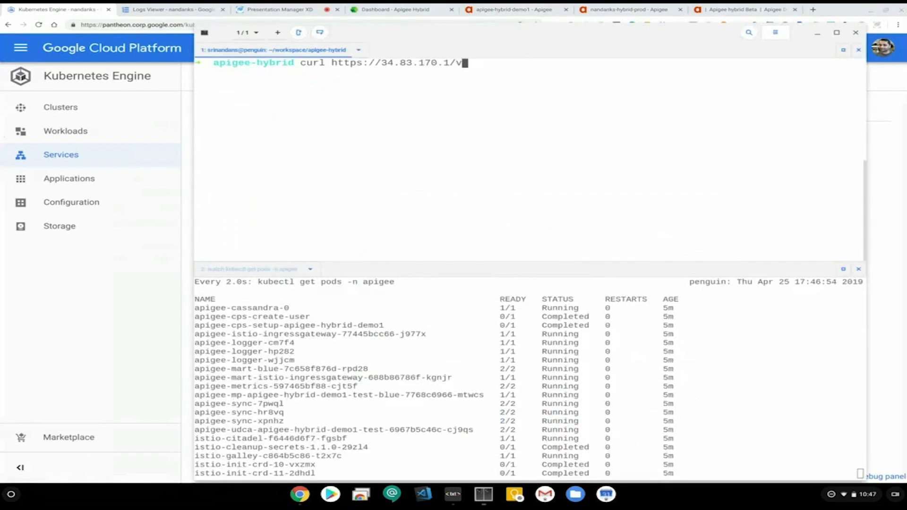
pyautogui.write('0/hello ')
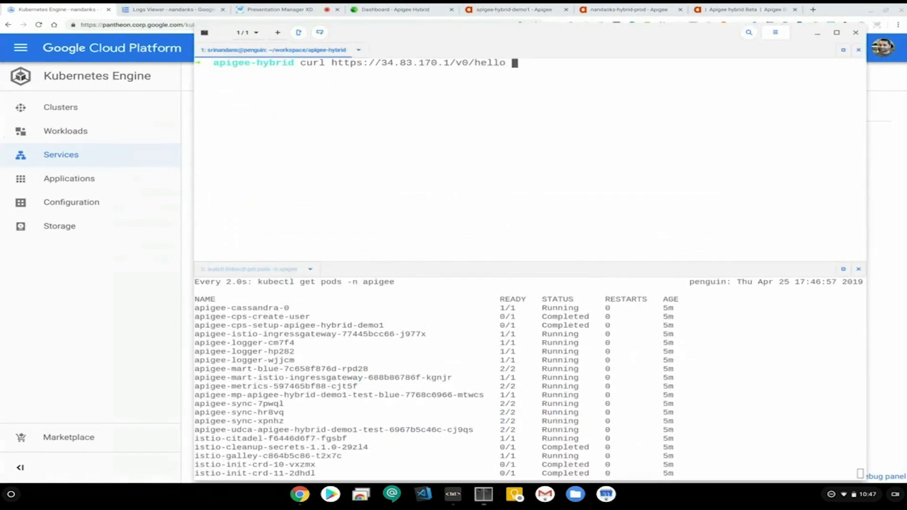
pyautogui.write('-k')
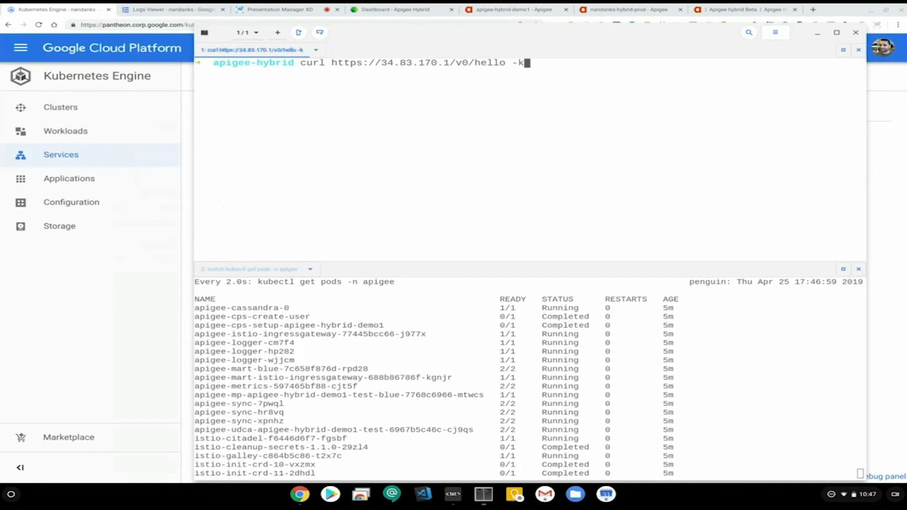
pyautogui.press('Return')
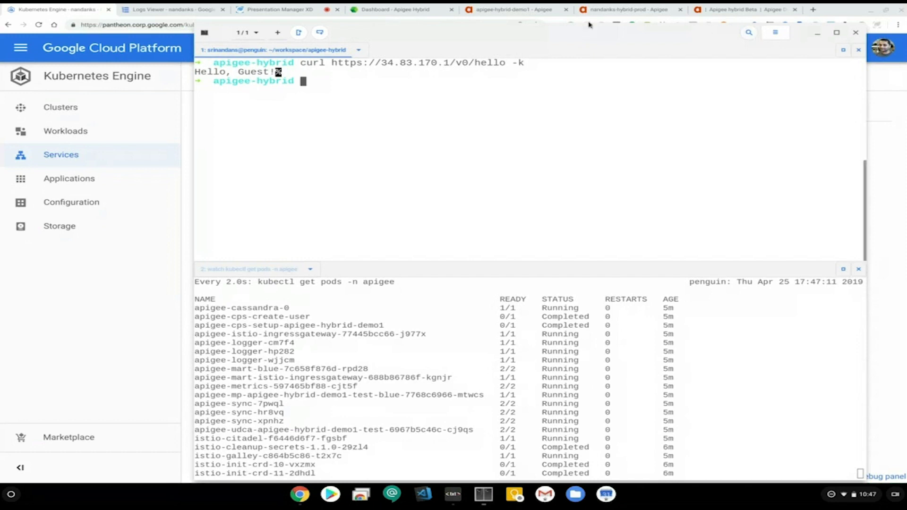
# Return to Apigee in Chrome and open the edgemicro_httpbin API proxy in the hybrid-prod organization
pyautogui.click(530, 9)
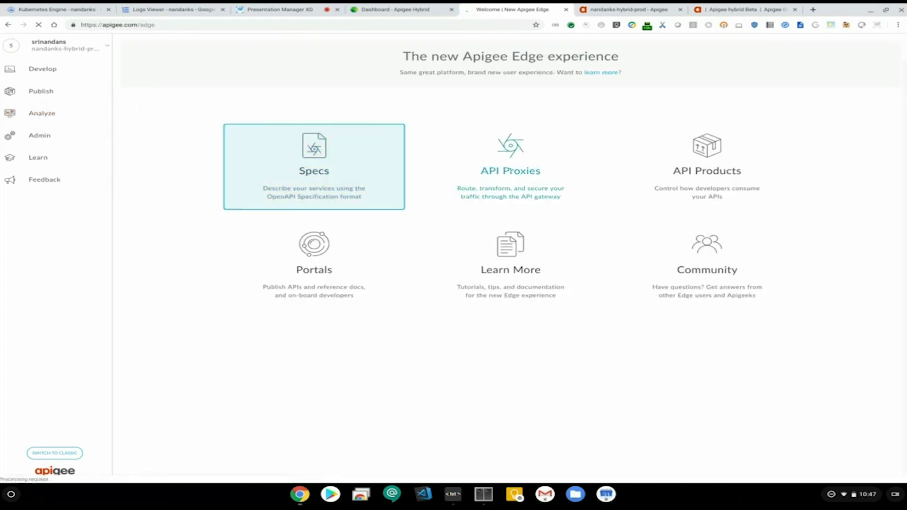
pyautogui.click(509, 169)
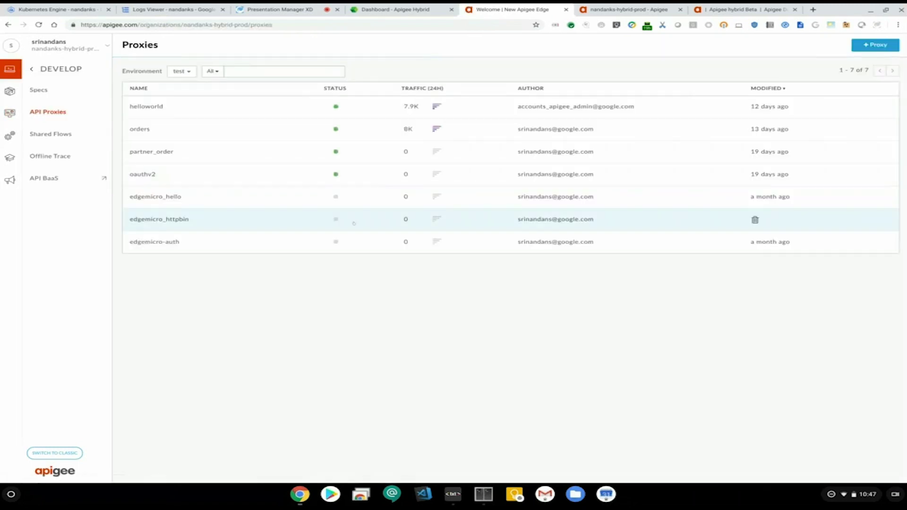
pyautogui.click(350, 225)
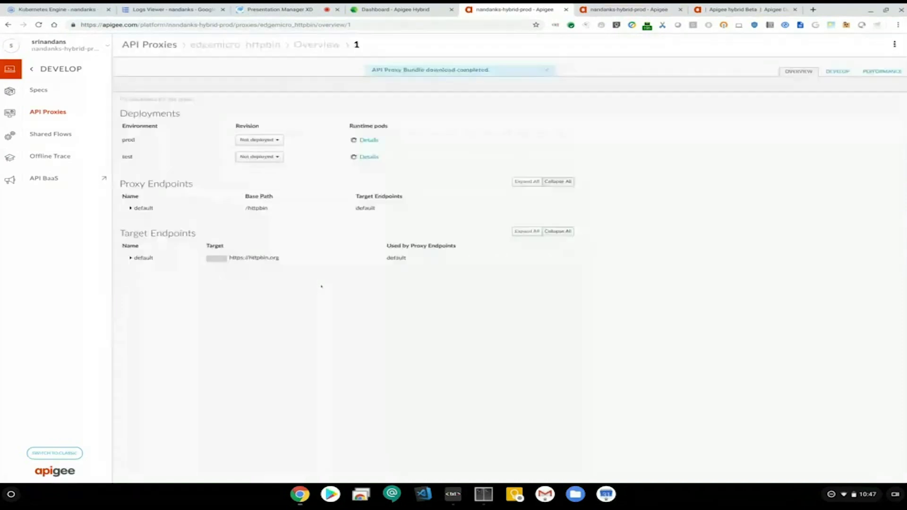
# Deploy revision 1 of edgemicro_httpbin to the test environment and check its runtime pod details
pyautogui.click(275, 157)
pyautogui.click(281, 170)
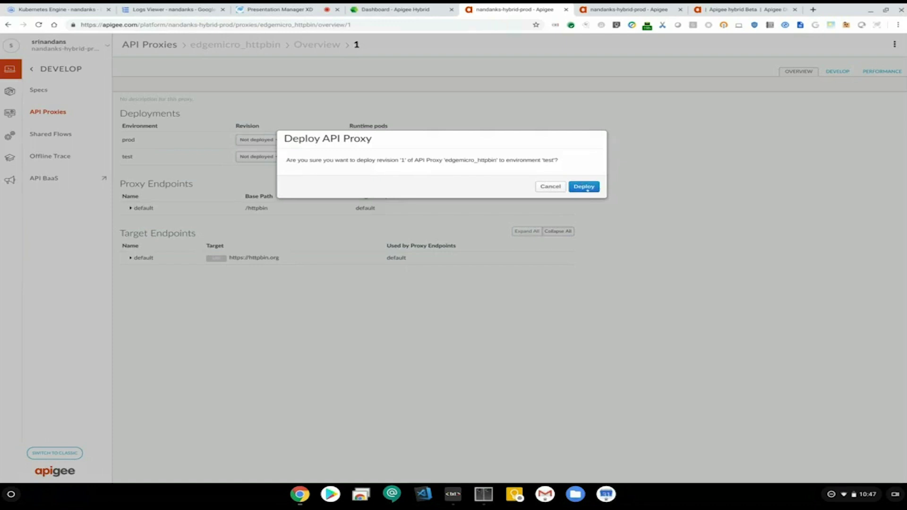
pyautogui.click(586, 187)
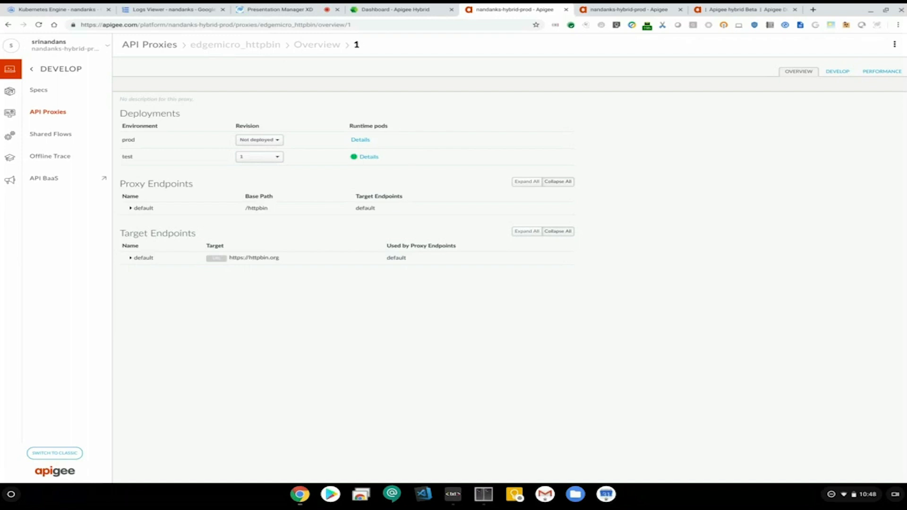
pyautogui.click(365, 157)
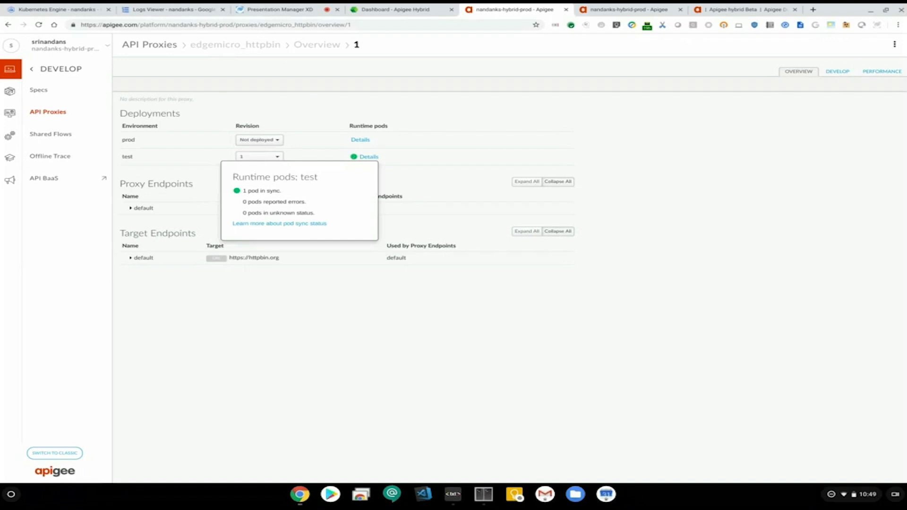
pyautogui.click(545, 140)
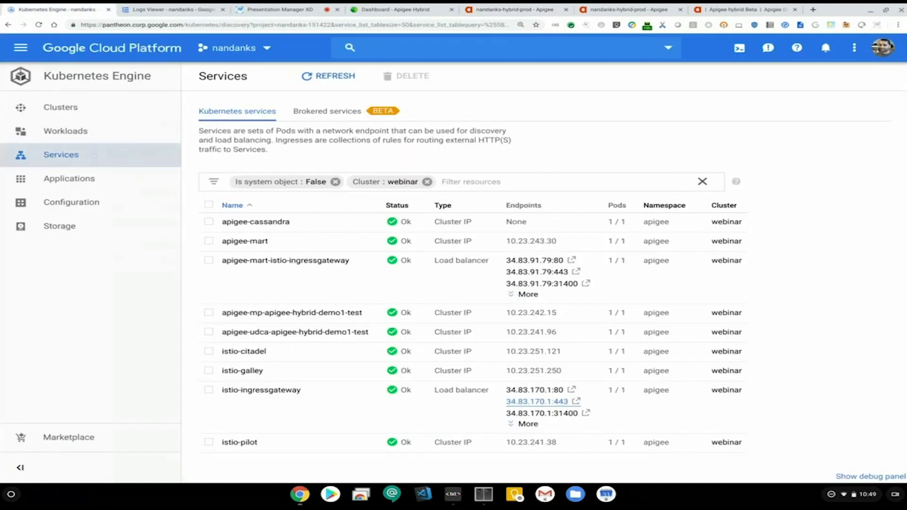
# Open the Kubernetes Engine workloads list, filter it by Cluster: webinar and review the listed workloads
pyautogui.click(65, 130)
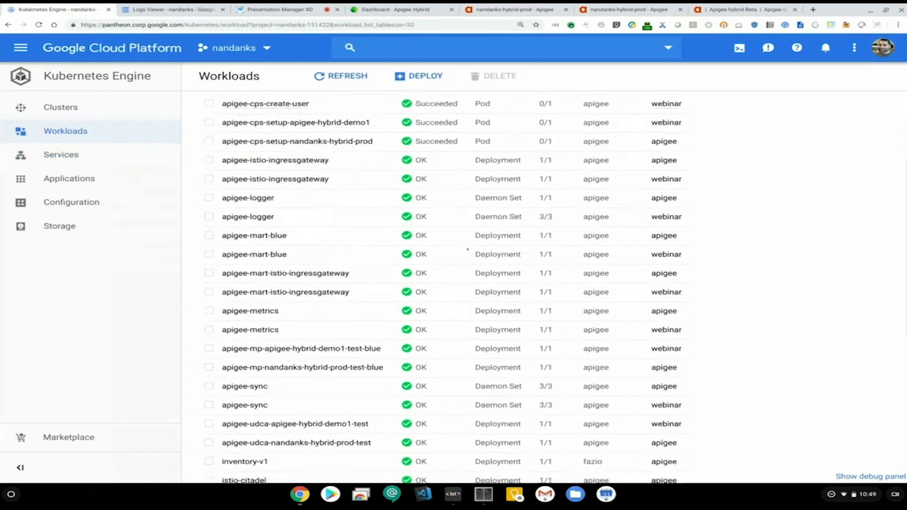
pyautogui.click(378, 150)
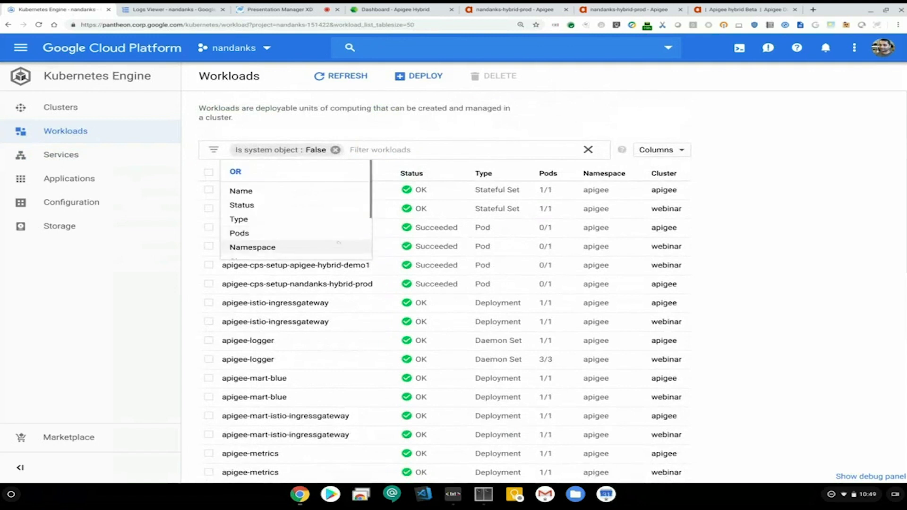
pyautogui.scroll(-1, 333, 230)
pyautogui.click(332, 228)
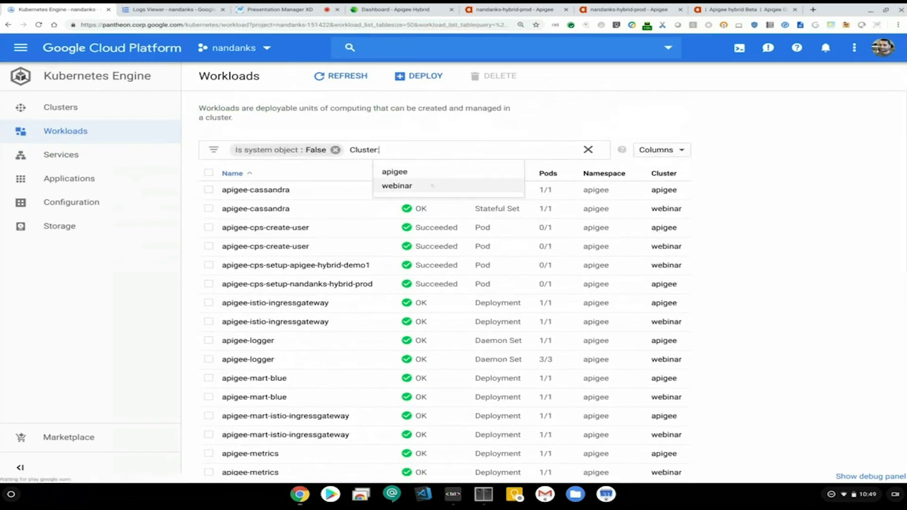
pyautogui.click(431, 180)
pyautogui.click(720, 276)
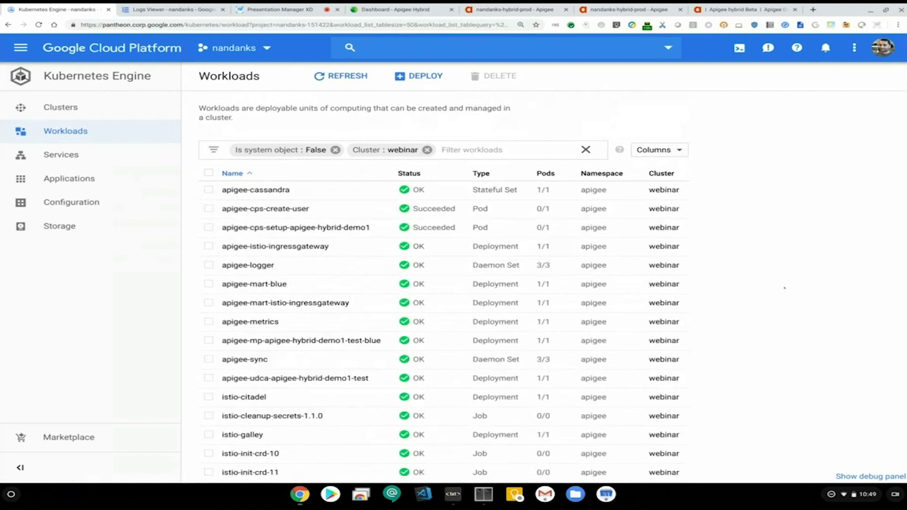
pyautogui.scroll(-2, 449, 212)
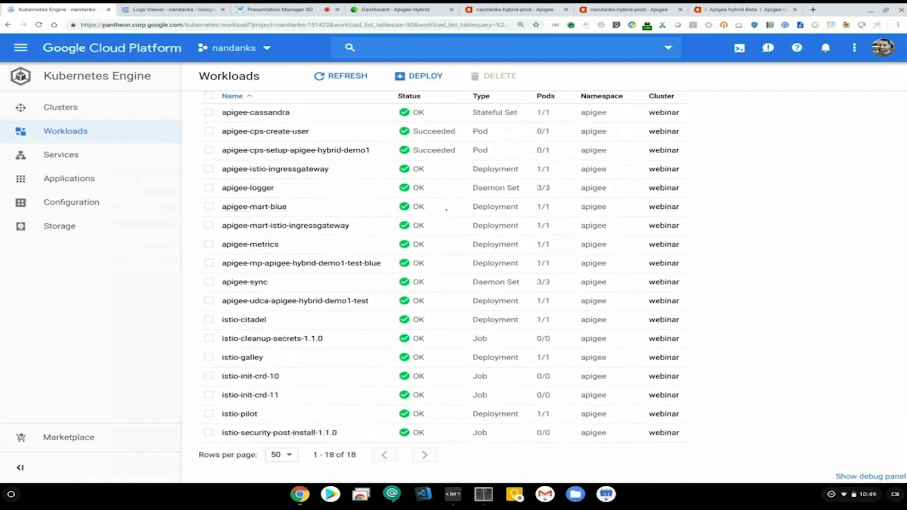
pyautogui.scroll(2, 446, 209)
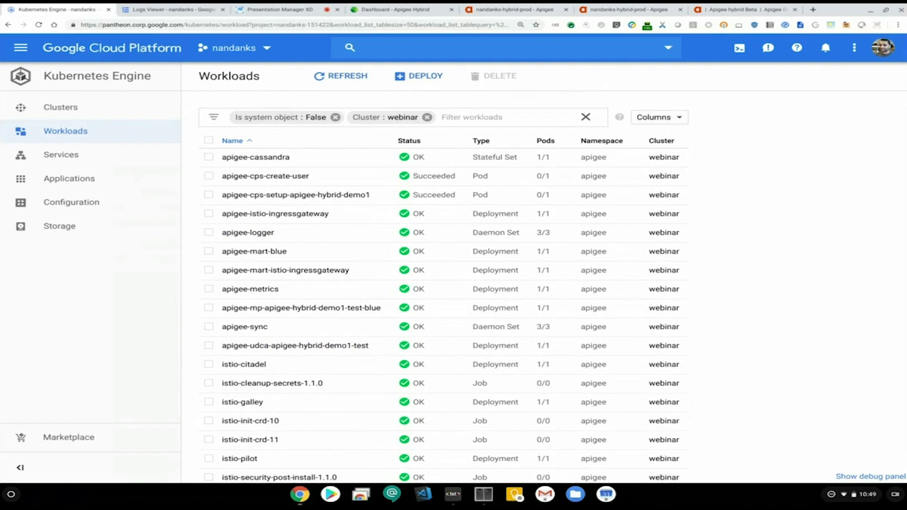
# View the Apigee Hybrid dashboard in Stackdriver and open the Logs Viewer
pyautogui.click(421, 10)
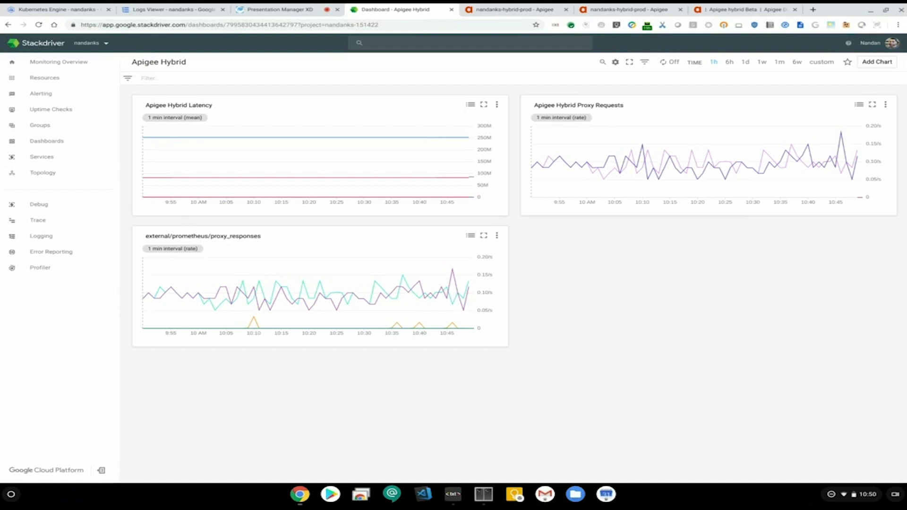
pyautogui.click(159, 9)
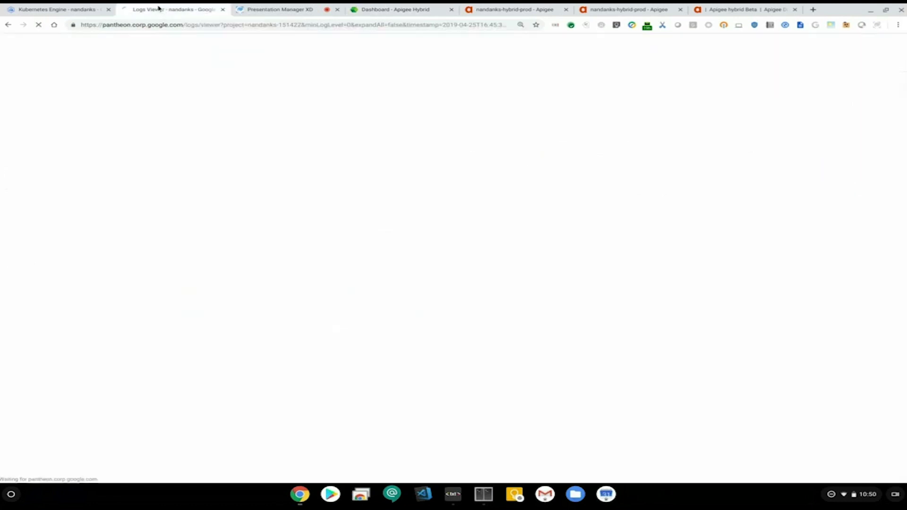